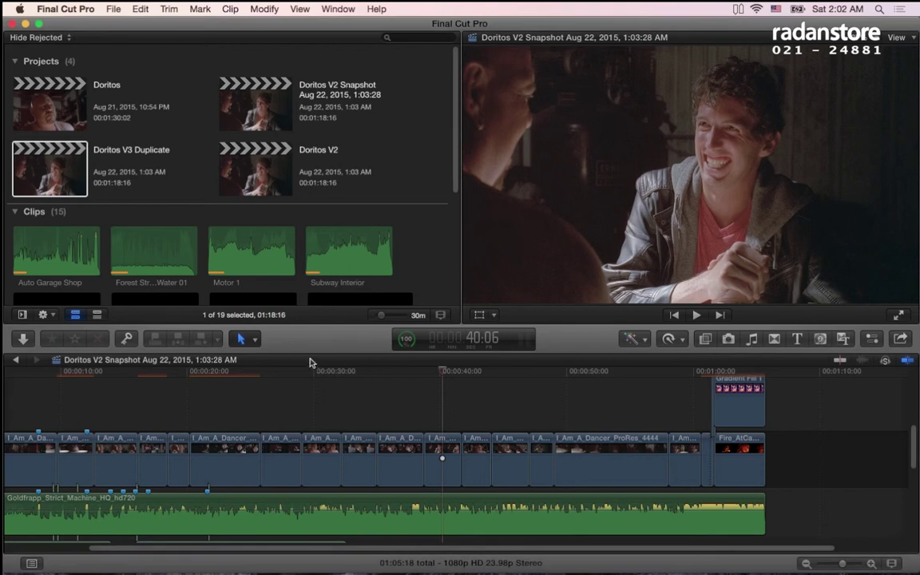
# Send the Doritos V2 Snapshot project to Compressor from the File menu.
pyautogui.click(122, 9)
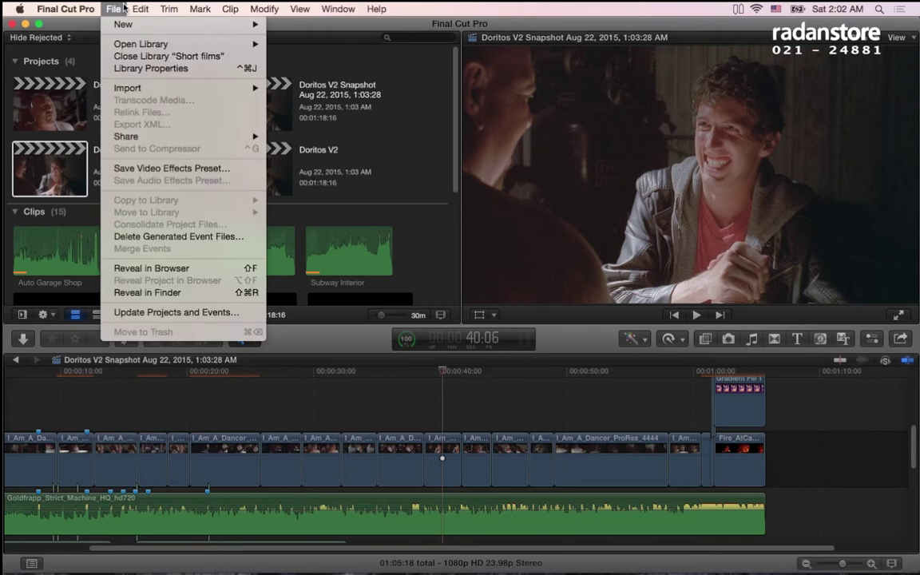
pyautogui.click(423, 356)
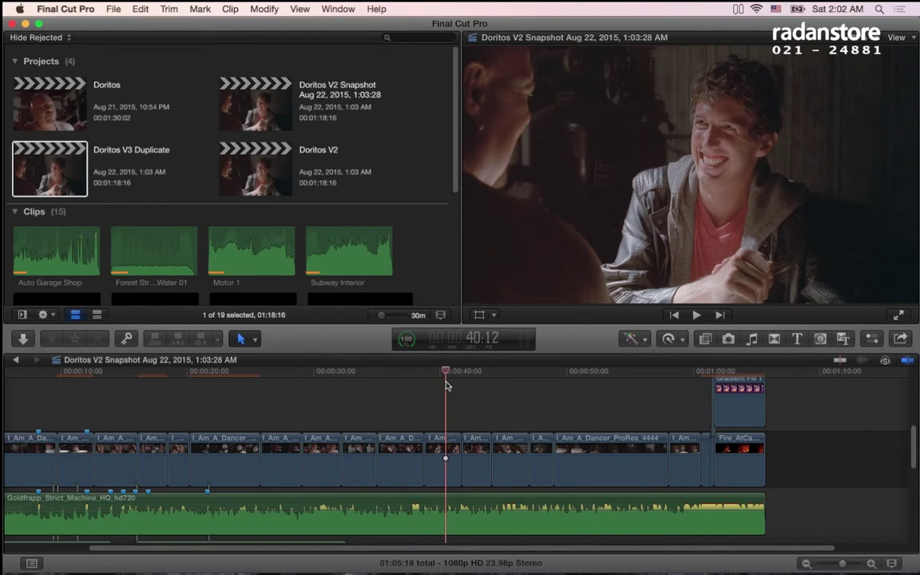
pyautogui.click(111, 11)
pyautogui.moveTo(177, 138)
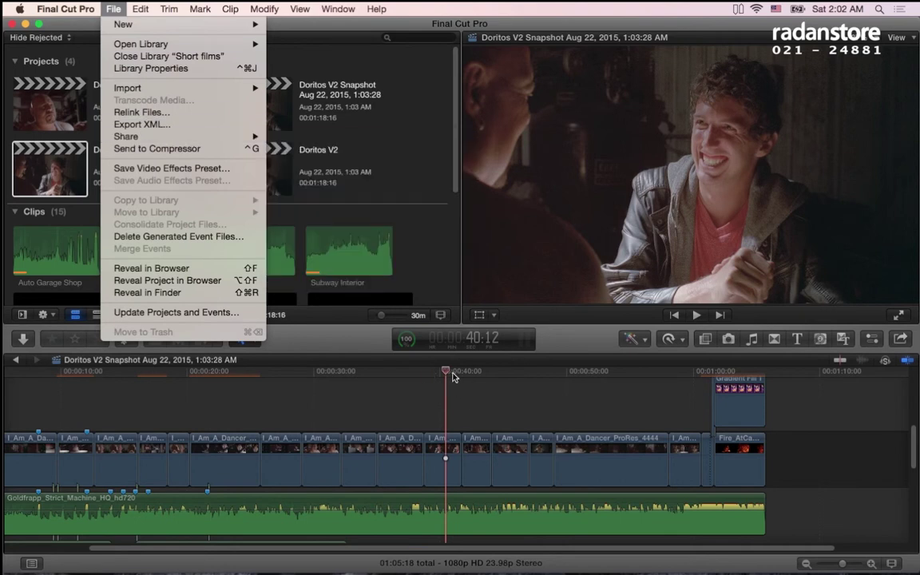
pyautogui.click(222, 154)
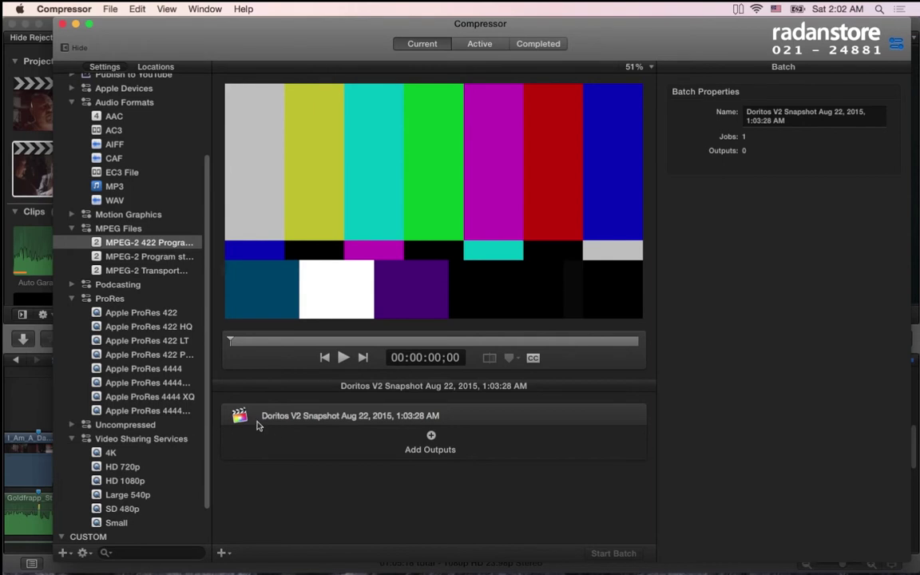
# Browse the Settings presets list, then hide Compressor to return to Final Cut Pro.
pyautogui.scroll(-2, 120, 387)
pyautogui.scroll(5, 122, 455)
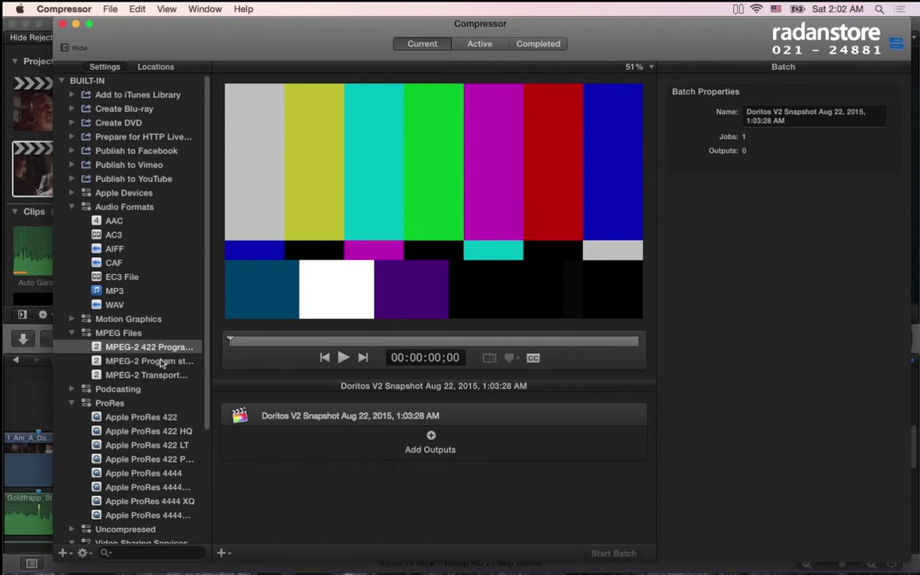
pyautogui.scroll(-5, 161, 363)
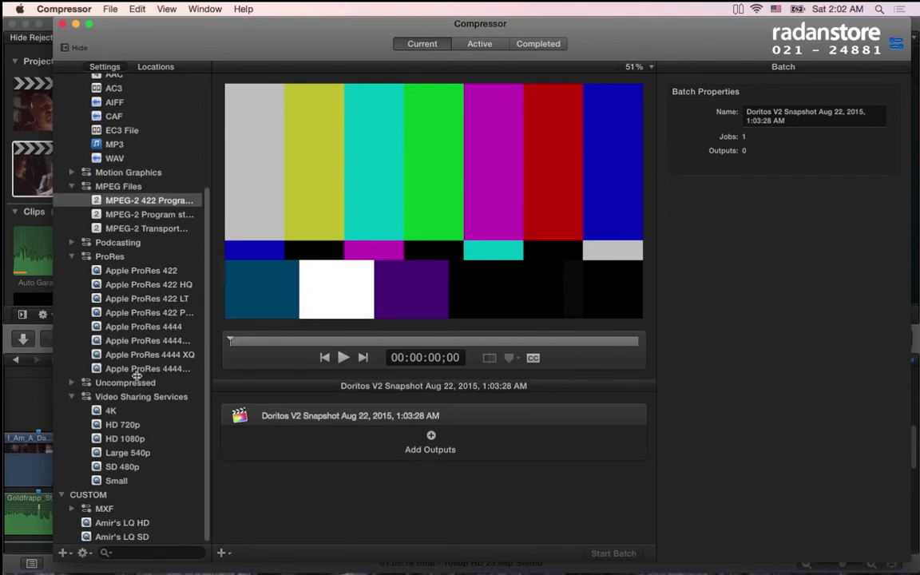
pyautogui.press('super+h')
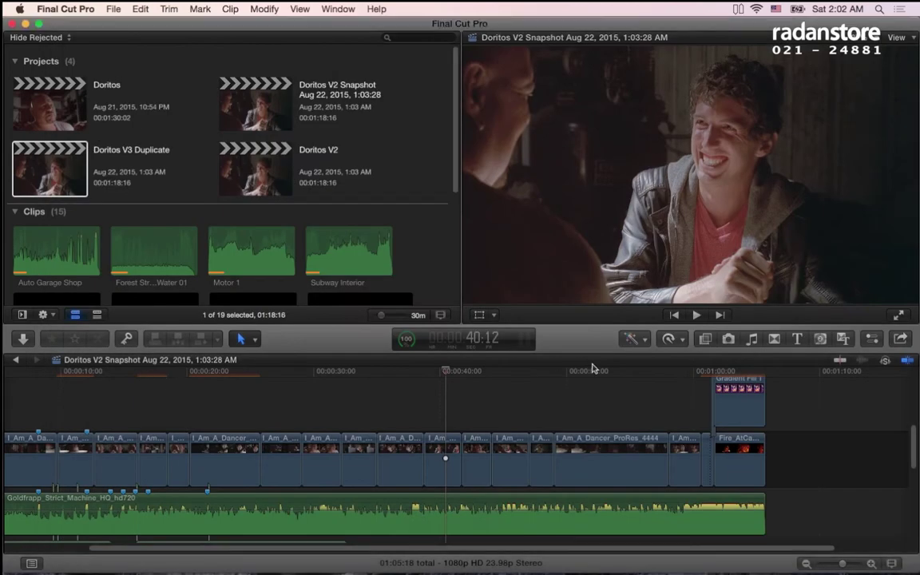
# Start adding a share destination, cancel its settings sheet, and switch back to Compressor.
pyautogui.click(900, 341)
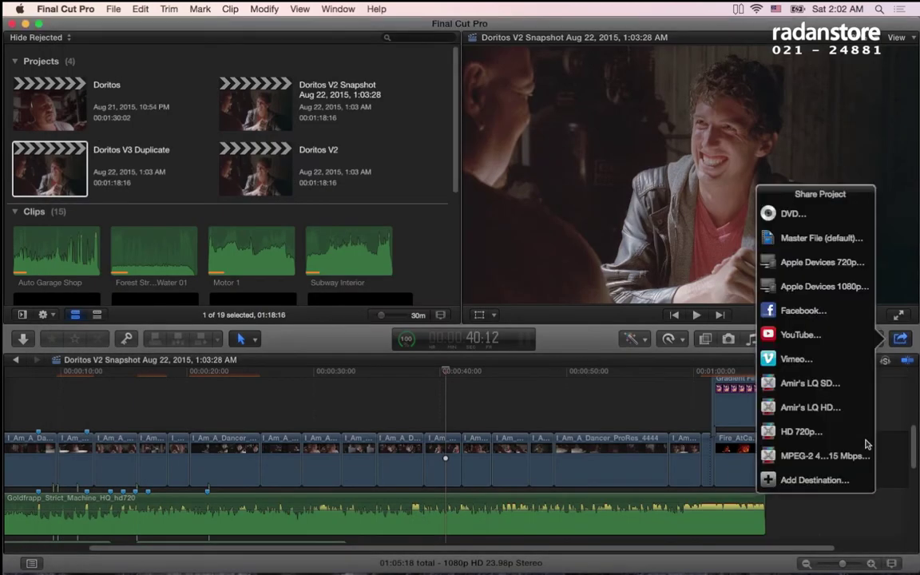
pyautogui.click(846, 480)
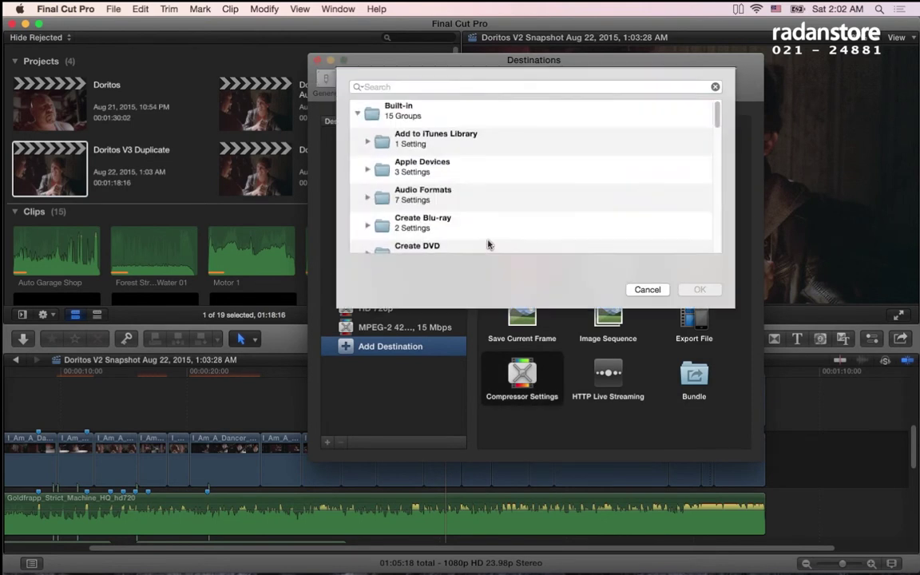
pyautogui.scroll(-5, 470, 206)
pyautogui.scroll(-10, 511, 235)
pyautogui.scroll(1, 475, 244)
pyautogui.scroll(4, 475, 244)
pyautogui.scroll(4, 474, 245)
pyautogui.scroll(3, 479, 248)
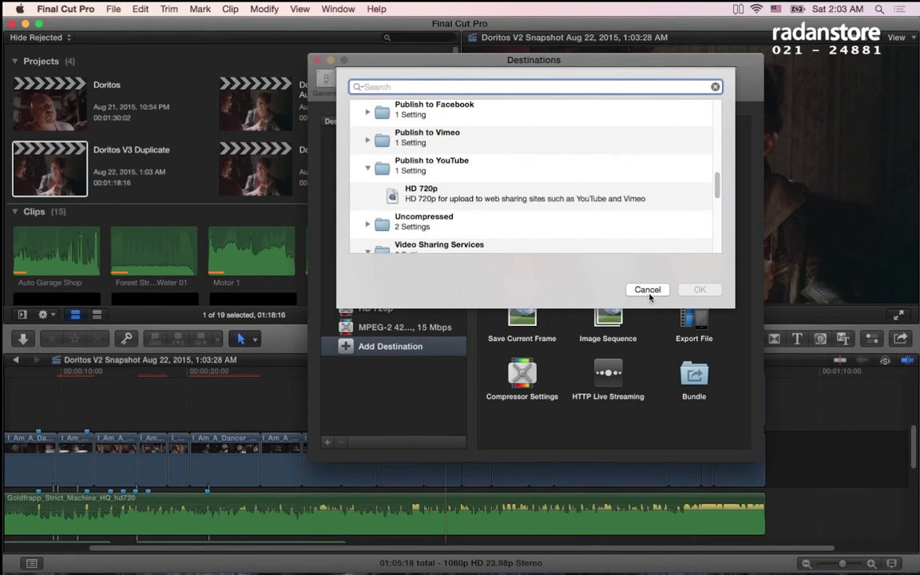
pyautogui.click(648, 289)
pyautogui.press('super+Tab')
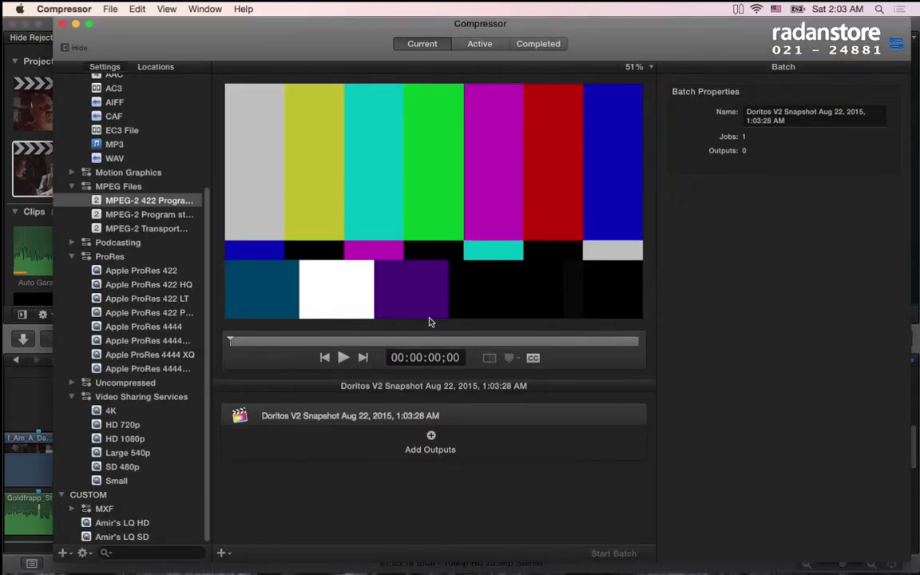
# Widen the Settings list and drag the MPEG-2 422 Program stream preset onto the Doritos job.
pyautogui.moveTo(210, 249); pyautogui.dragTo(268, 251)
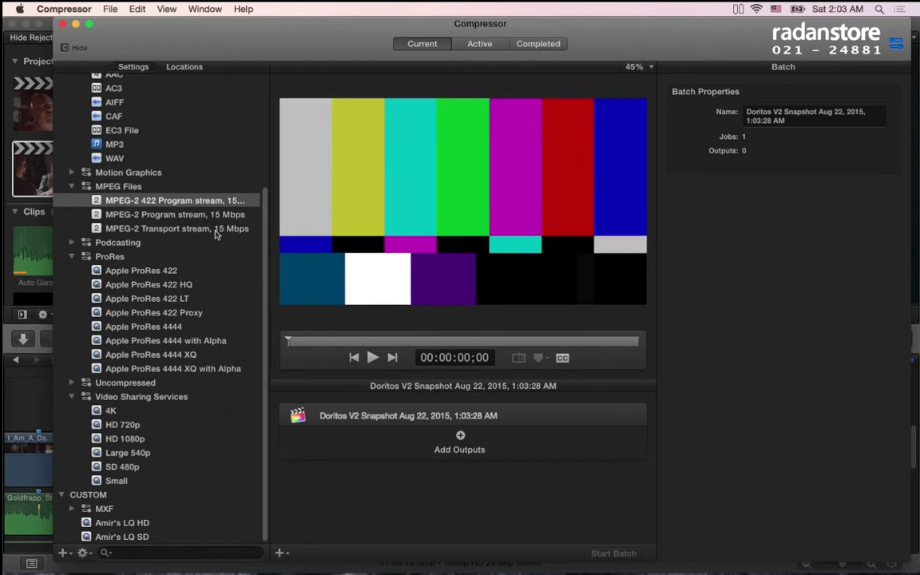
pyautogui.moveTo(132, 200); pyautogui.dragTo(438, 433)
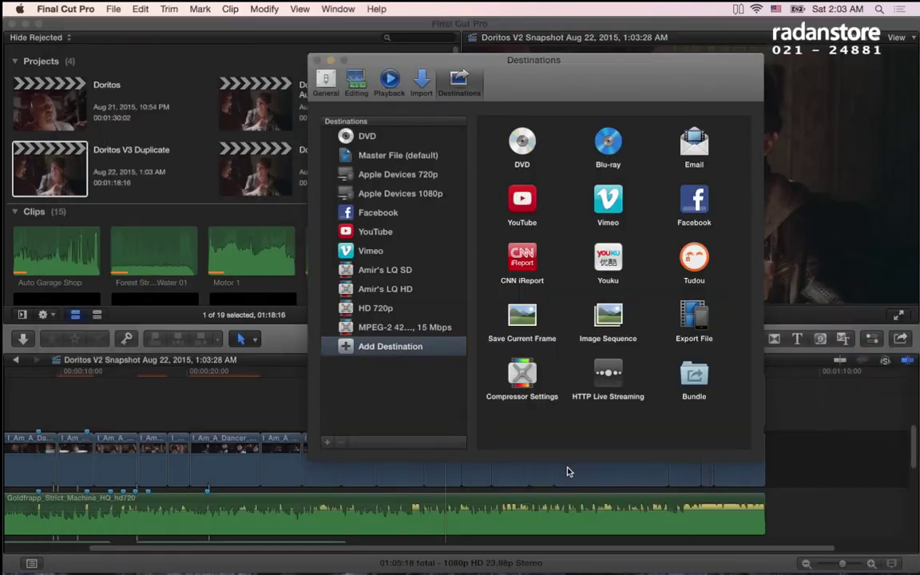
# Close Destinations preferences, keep Program Stream format, and show the MPEG-2 output's frame-size choices.
pyautogui.click(316, 60)
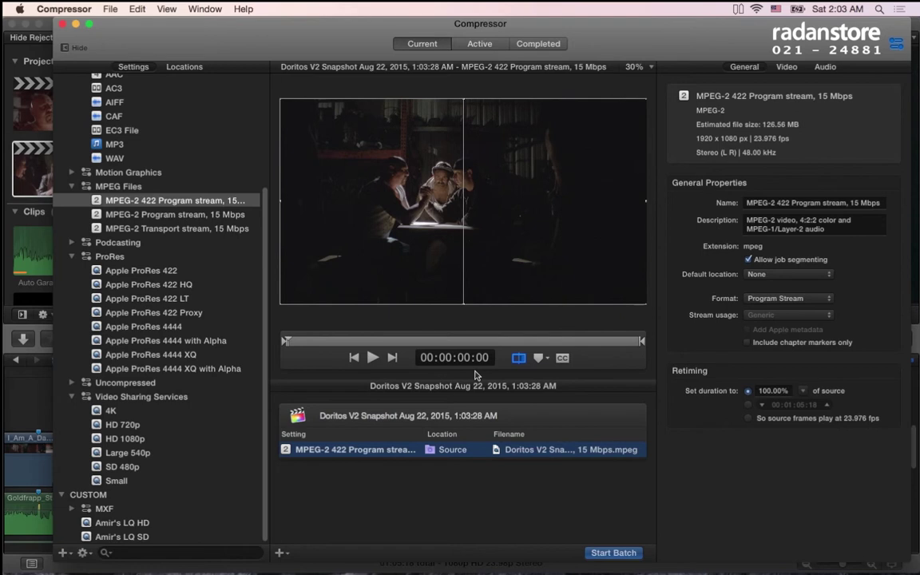
pyautogui.click(814, 299)
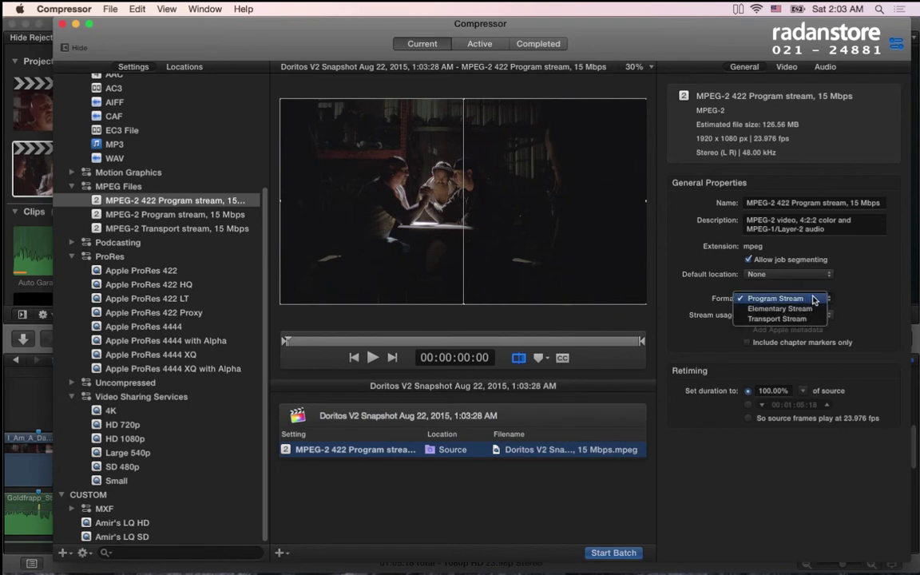
pyautogui.click(779, 269)
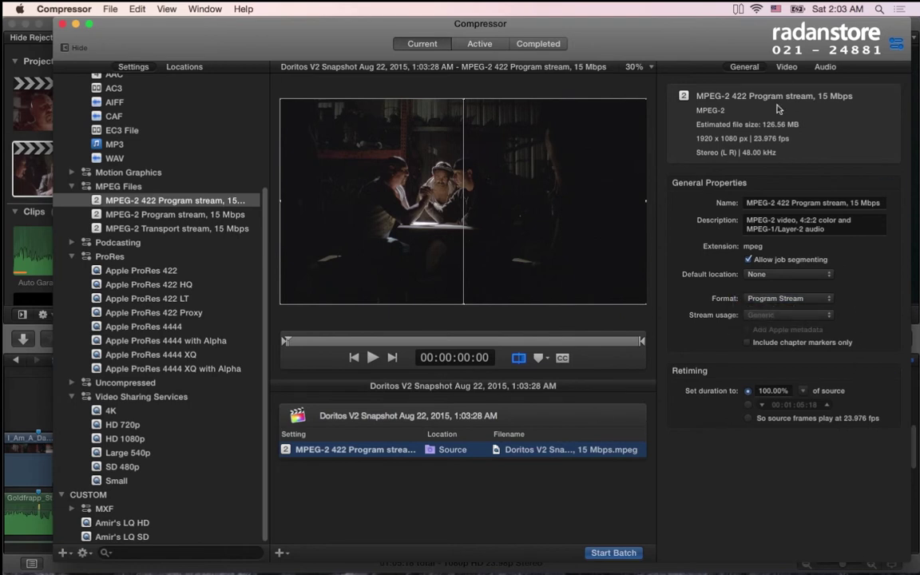
pyautogui.click(786, 67)
pyautogui.click(798, 205)
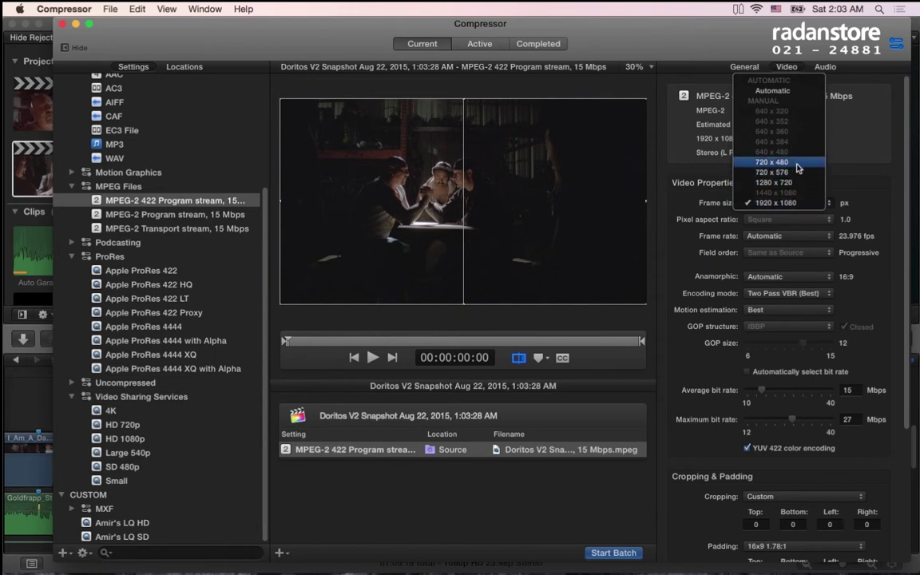
# Set the MPEG-2 output to 1280 x 720 with 10 Mbps average and 16 Mbps maximum bit rate.
pyautogui.click(794, 183)
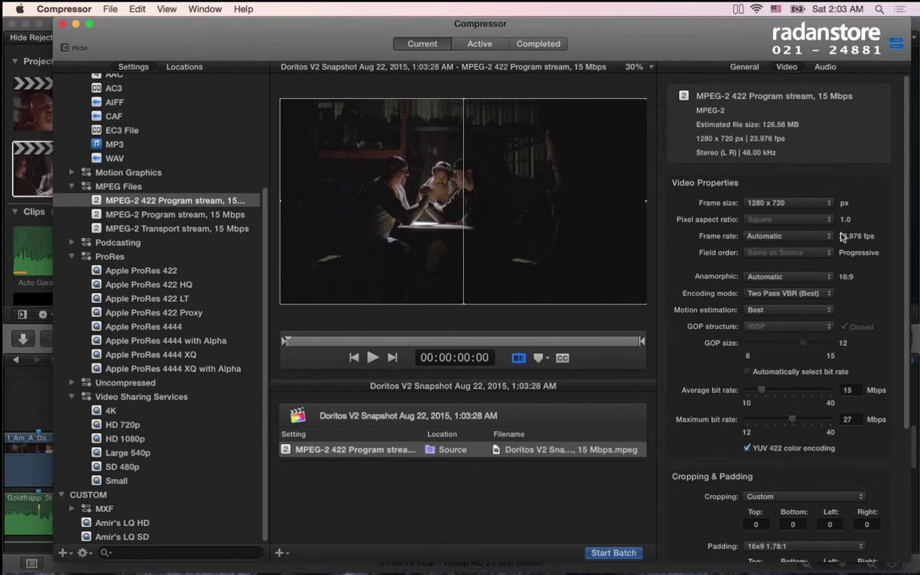
pyautogui.scroll(-2, 909, 259)
pyautogui.moveTo(907, 256); pyautogui.dragTo(910, 364)
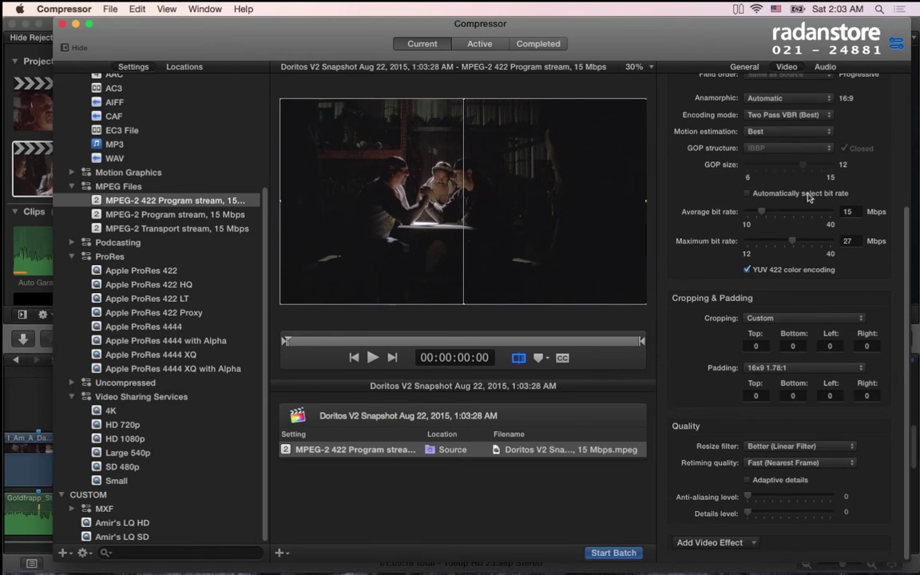
pyautogui.doubleClick(854, 212)
pyautogui.write('10')
pyautogui.press('Tab')
pyautogui.write('16')
pyautogui.press('Tab')
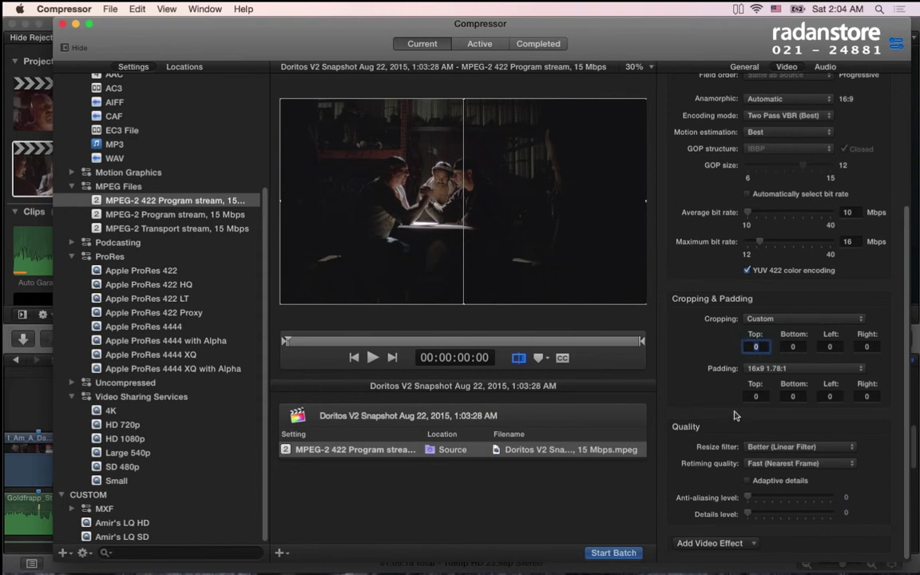
pyautogui.scroll(5, 735, 415)
# Review the MPEG-2 output's audio settings, keeping 48 kHz Stereo (L R) with no effects.
pyautogui.click(817, 70)
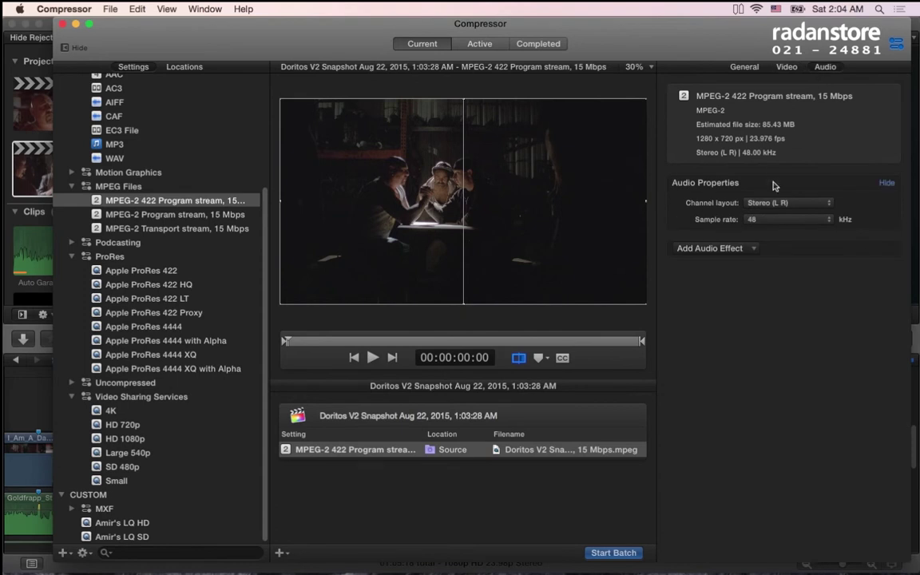
pyautogui.click(786, 219)
pyautogui.click(778, 218)
pyautogui.click(787, 202)
pyautogui.click(770, 202)
pyautogui.click(751, 249)
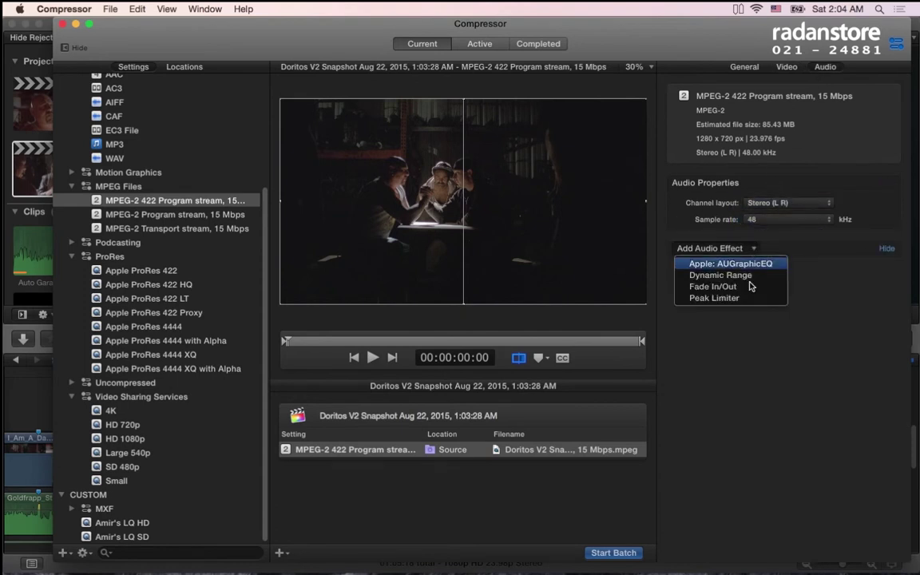
pyautogui.click(754, 342)
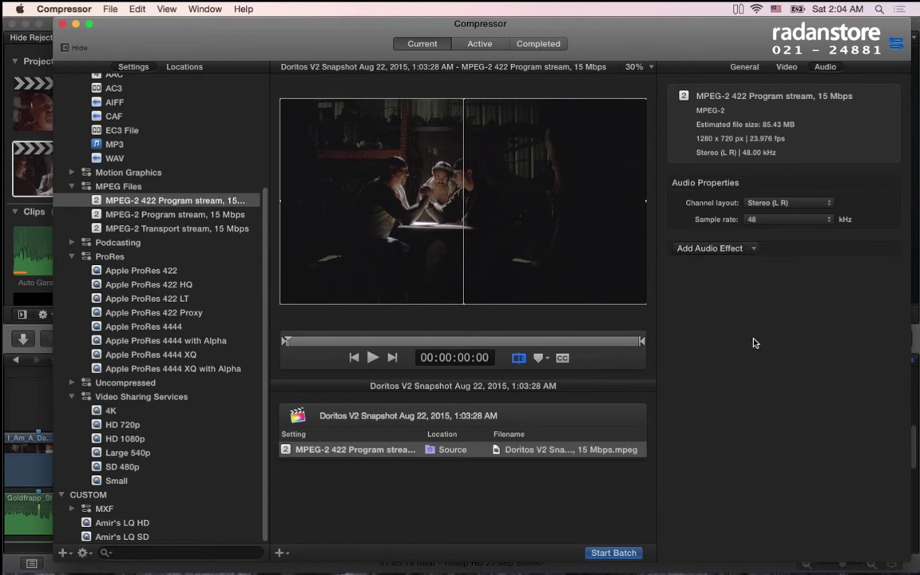
# Return to the MPEG-2 output's Video settings and scroll through them to review.
pyautogui.click(776, 69)
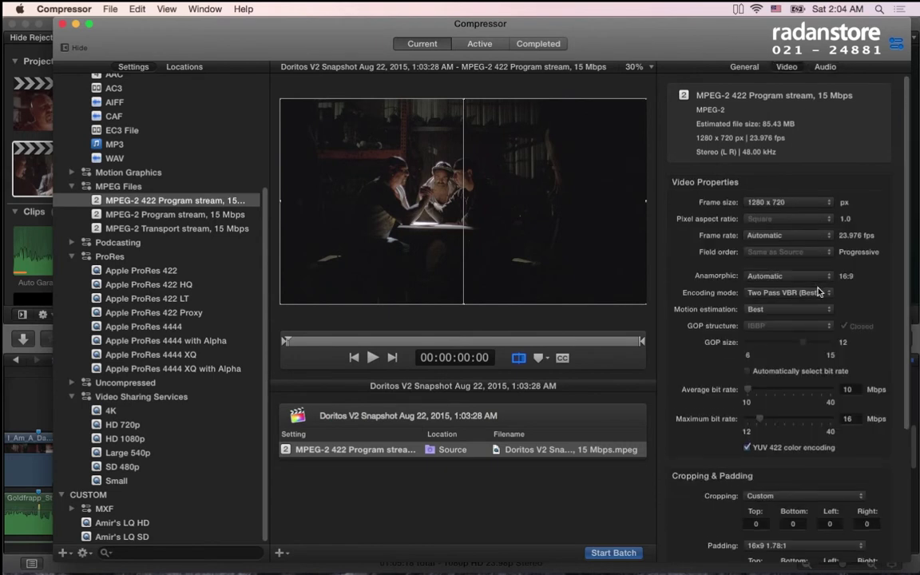
pyautogui.scroll(-3, 816, 292)
pyautogui.scroll(-1, 815, 293)
pyautogui.moveTo(327, 453)
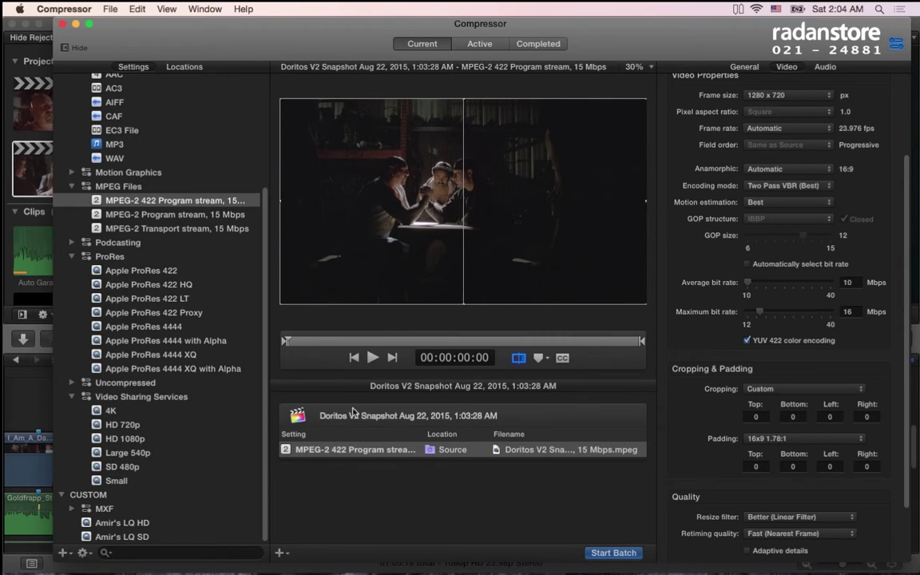
# Add the custom LQ SD preset as a second output, previewing then cancelling its H.264 settings.
pyautogui.moveTo(120, 536); pyautogui.dragTo(366, 449)
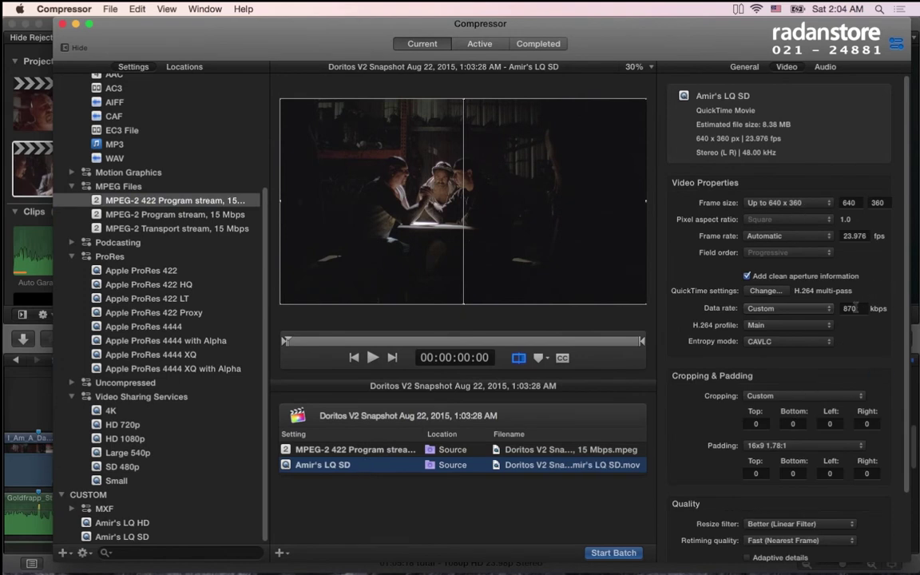
pyautogui.click(768, 293)
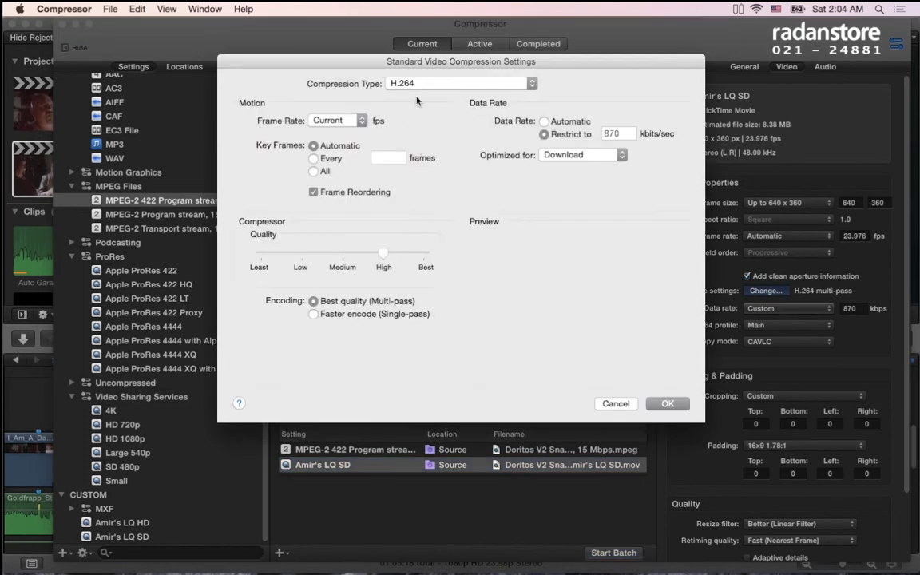
pyautogui.click(623, 404)
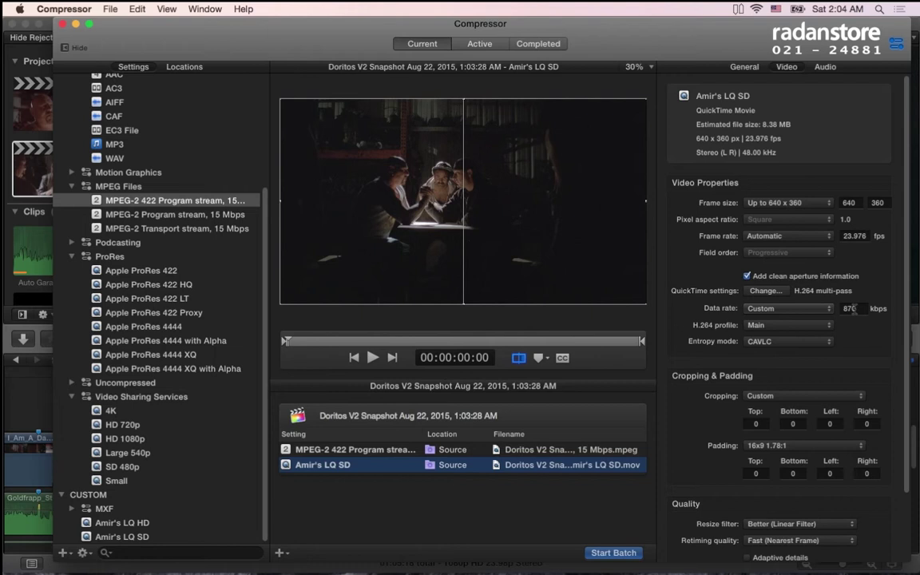
pyautogui.scroll(-1, 854, 310)
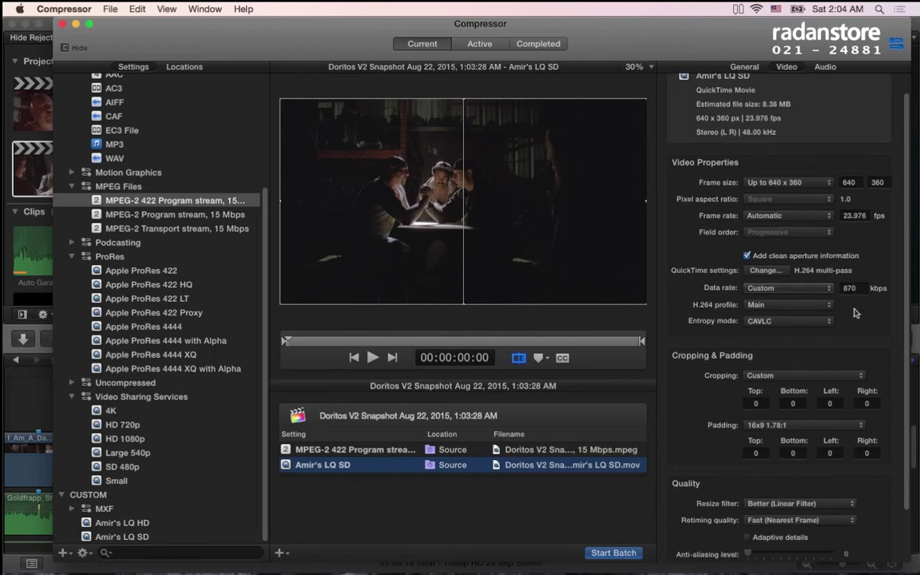
pyautogui.scroll(-4, 854, 311)
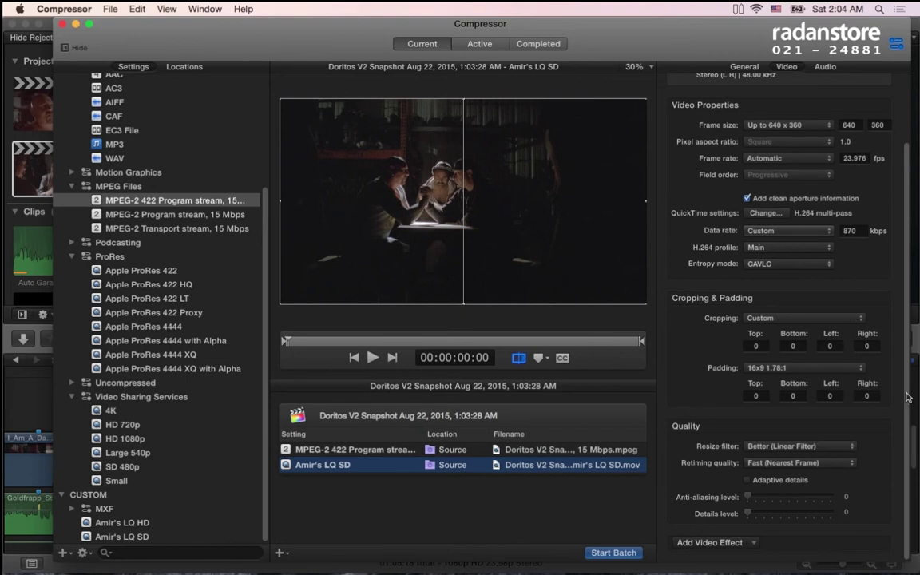
pyautogui.scroll(5, 906, 395)
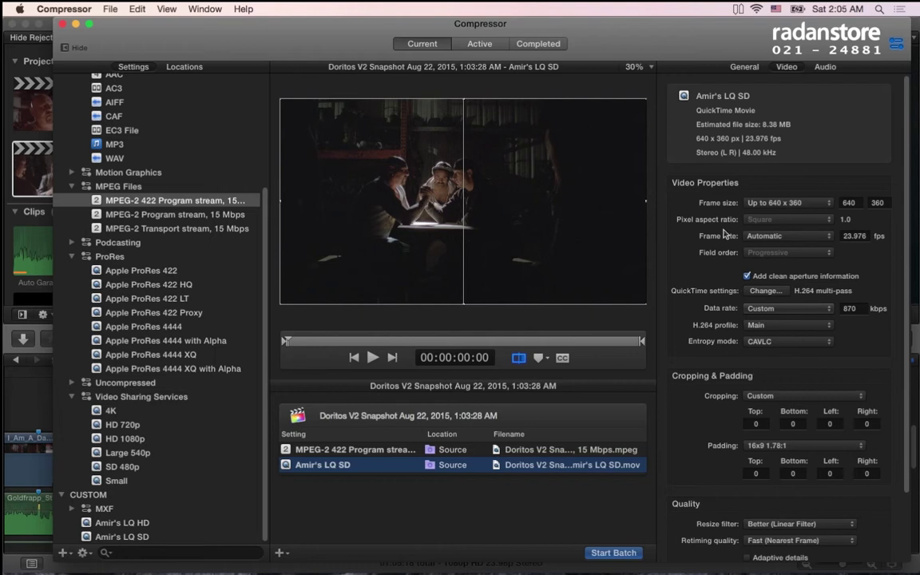
pyautogui.click(769, 205)
pyautogui.click(769, 204)
pyautogui.click(798, 236)
pyautogui.click(706, 216)
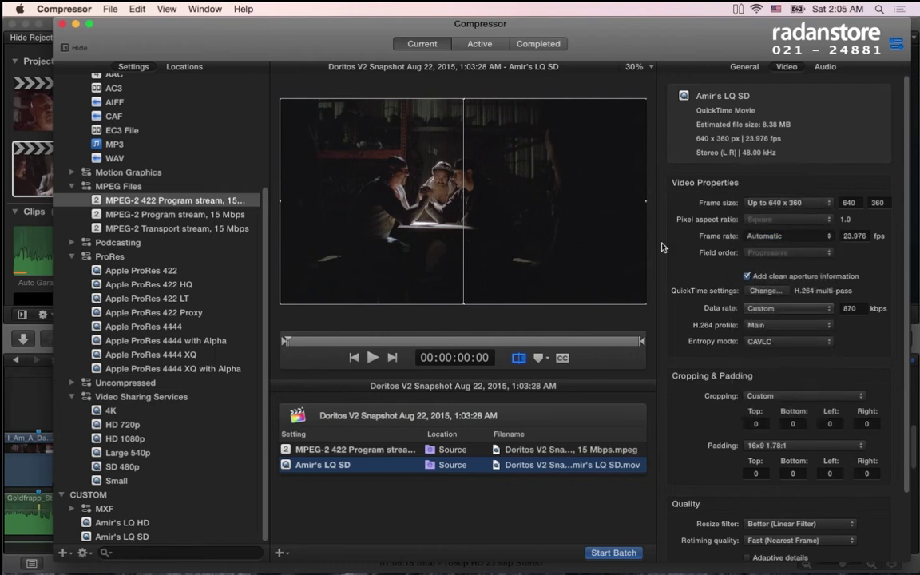
pyautogui.scroll(-1, 701, 291)
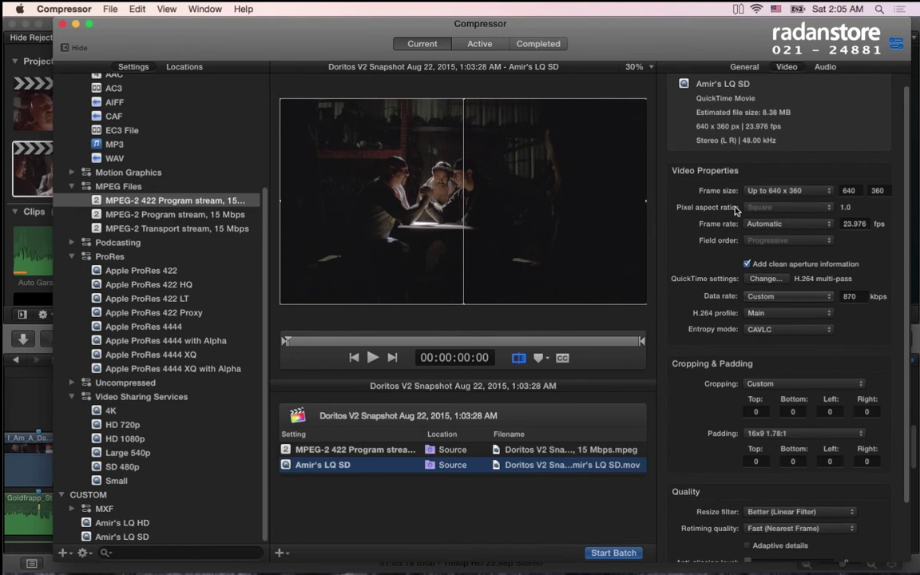
pyautogui.scroll(1, 739, 255)
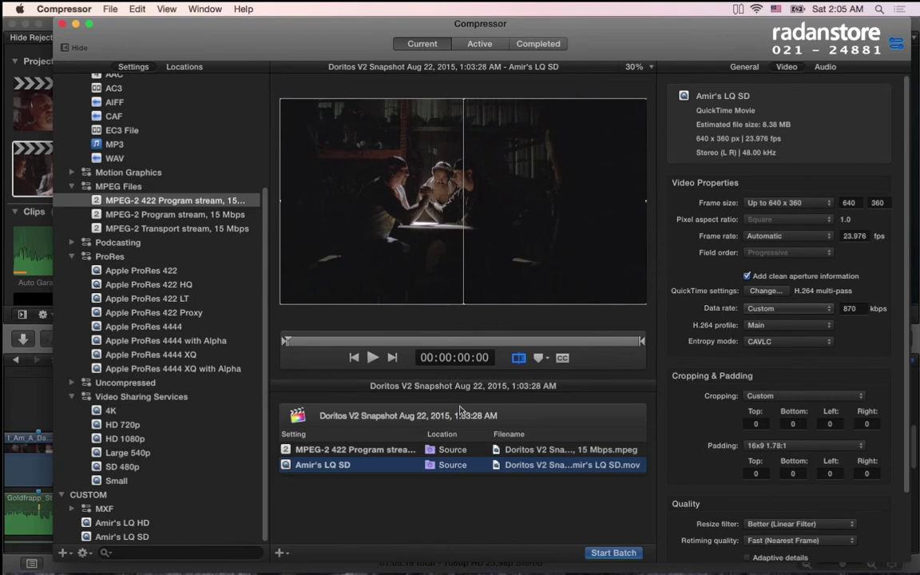
pyautogui.scroll(5, 237, 369)
pyautogui.scroll(2, 237, 369)
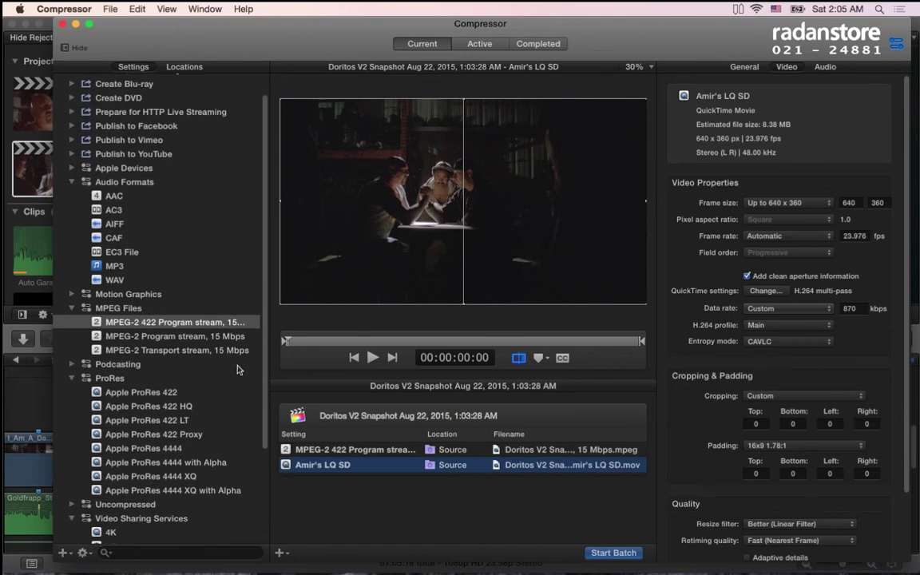
pyautogui.scroll(-6, 234, 363)
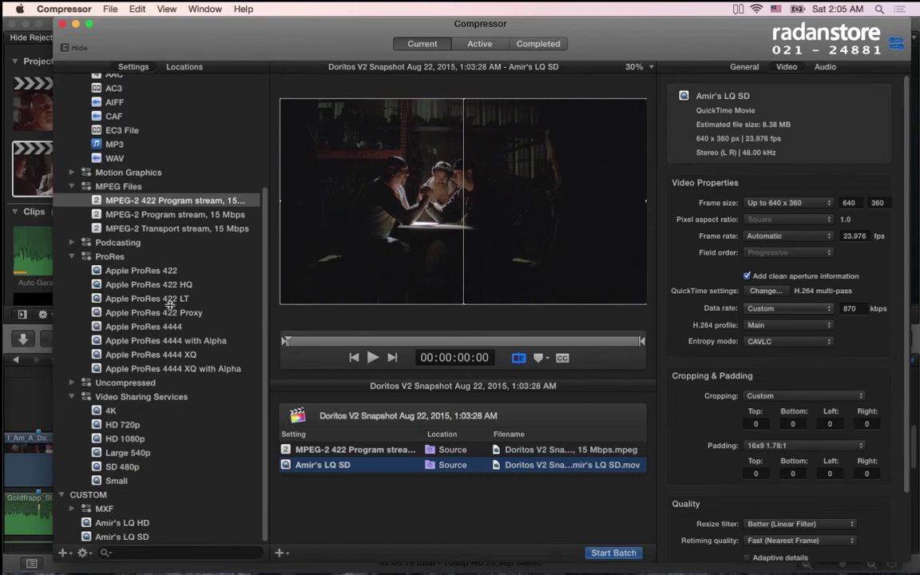
# Add Apple ProRes 422 HQ and the custom LQ HD preset as outputs on the Doritos job.
pyautogui.moveTo(153, 284); pyautogui.dragTo(447, 427)
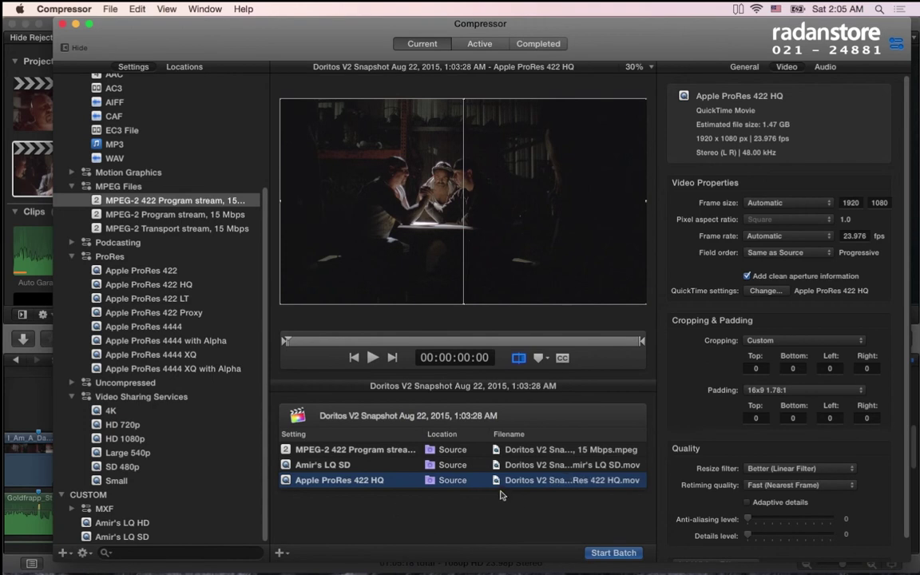
pyautogui.click(461, 450)
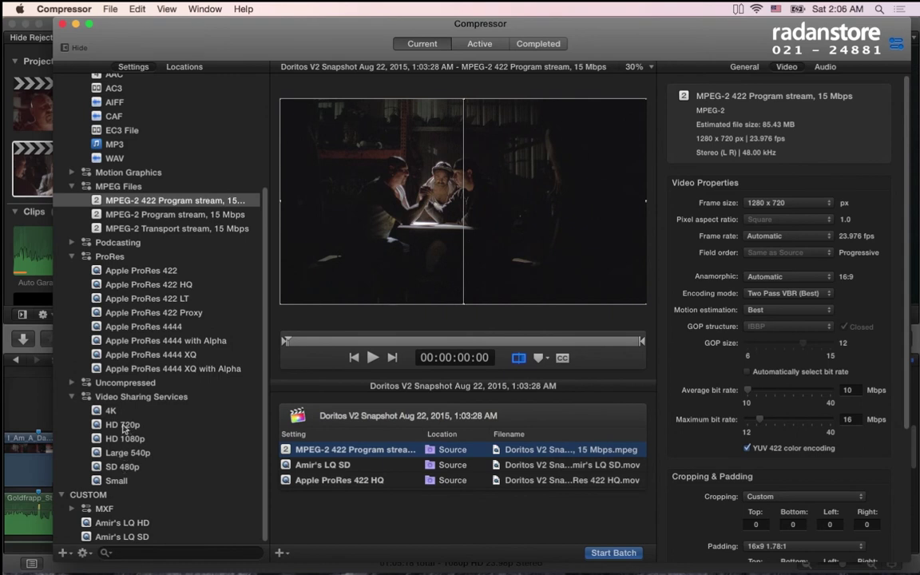
pyautogui.moveTo(120, 523)
pyautogui.mouseDown()
pyautogui.moveTo(384, 451)
pyautogui.moveTo(332, 415)
pyautogui.mouseUp()
pyautogui.click(459, 451)
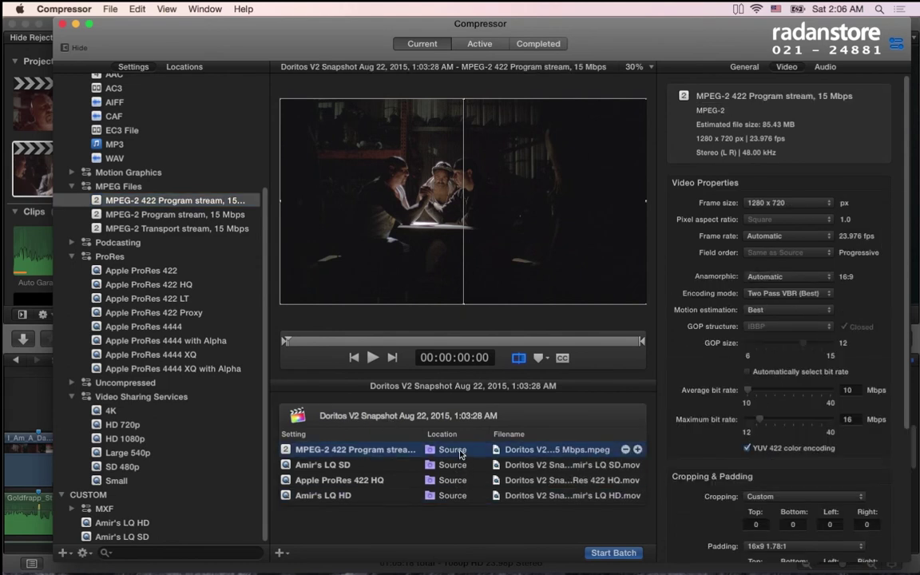
# Set the MPEG-2 output's location to Movies and LQ SD's to Desktop, leaving ProRes at Source.
pyautogui.rightClick(460, 452)
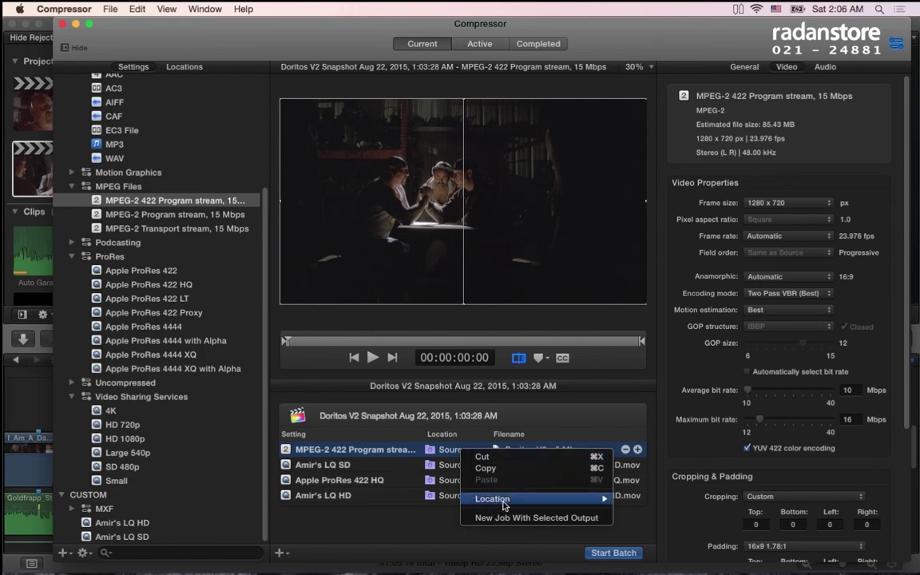
pyautogui.moveTo(531, 505)
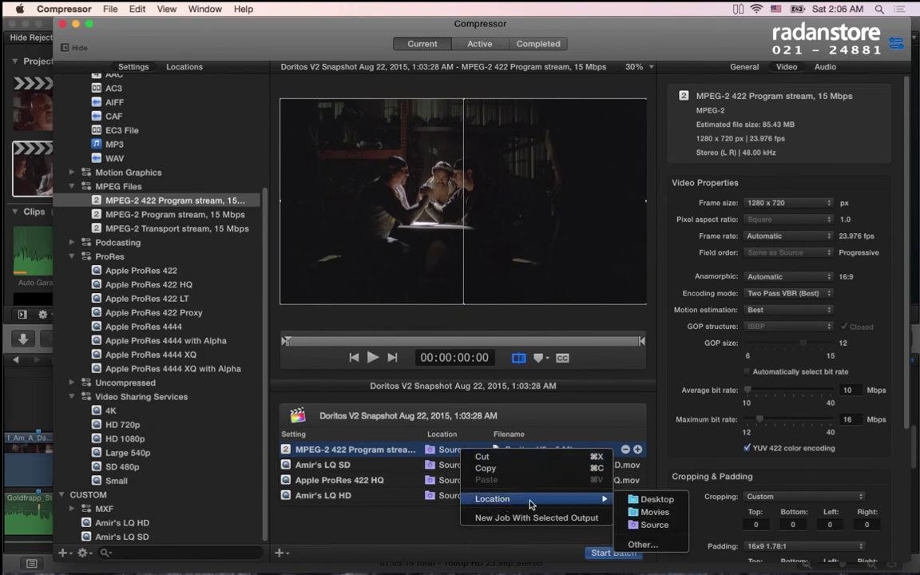
pyautogui.click(653, 511)
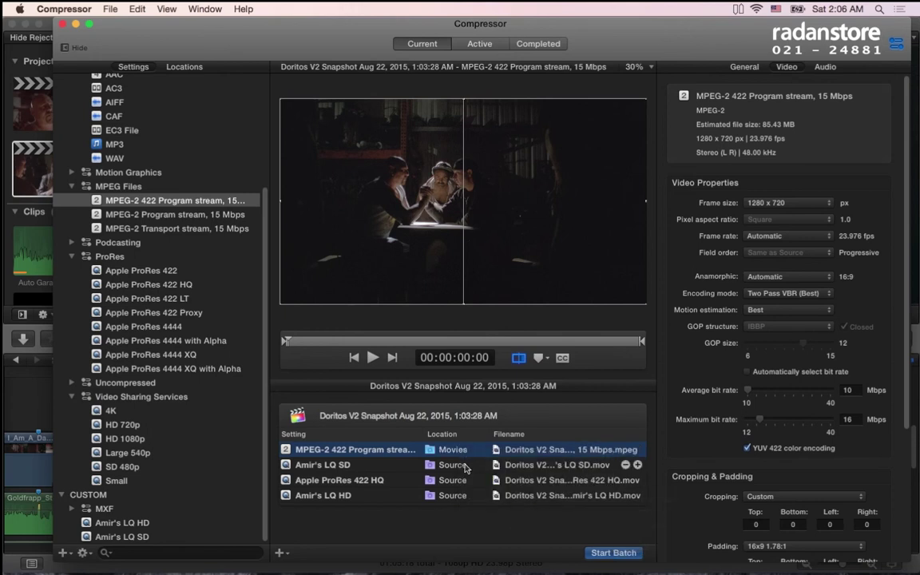
pyautogui.click(464, 465)
pyautogui.rightClick(466, 465)
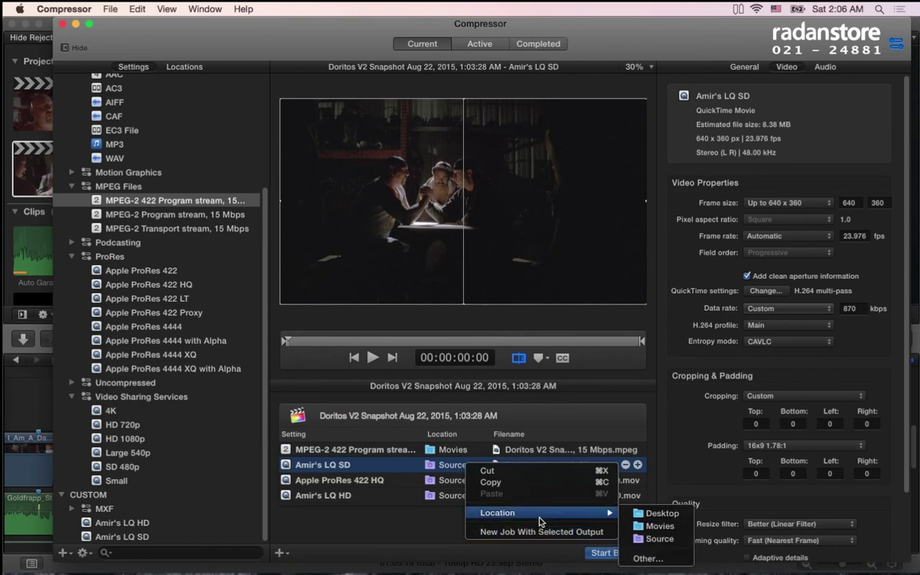
pyautogui.click(651, 512)
pyautogui.click(465, 487)
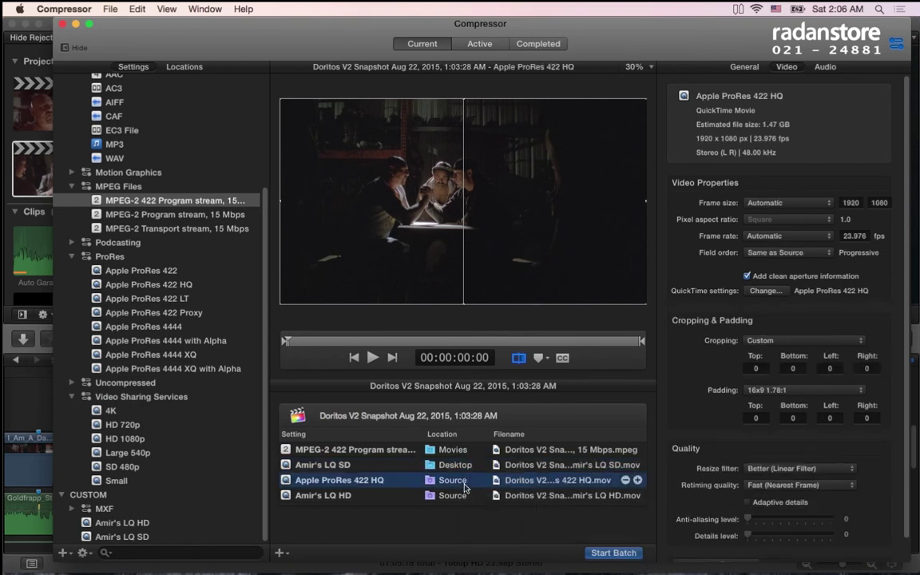
pyautogui.rightClick(466, 485)
pyautogui.moveTo(537, 533)
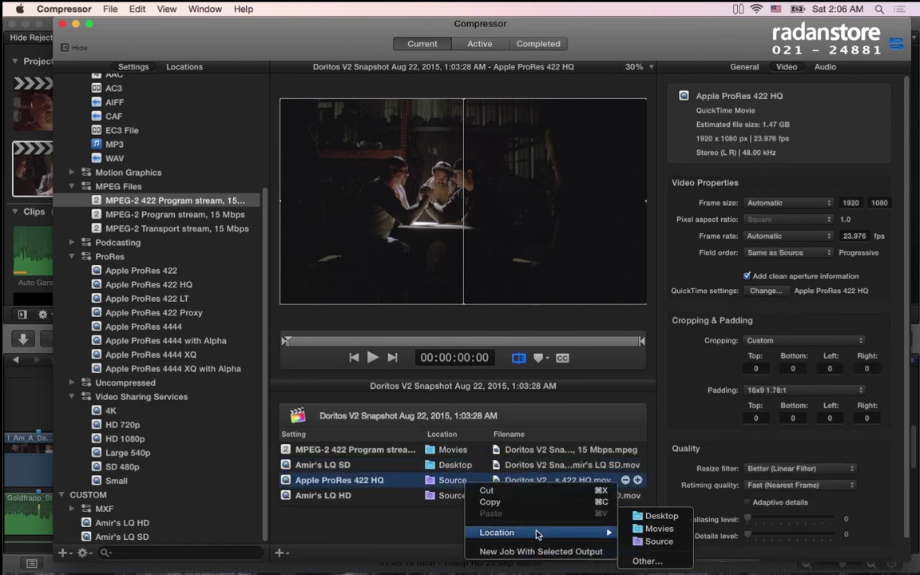
pyautogui.click(425, 519)
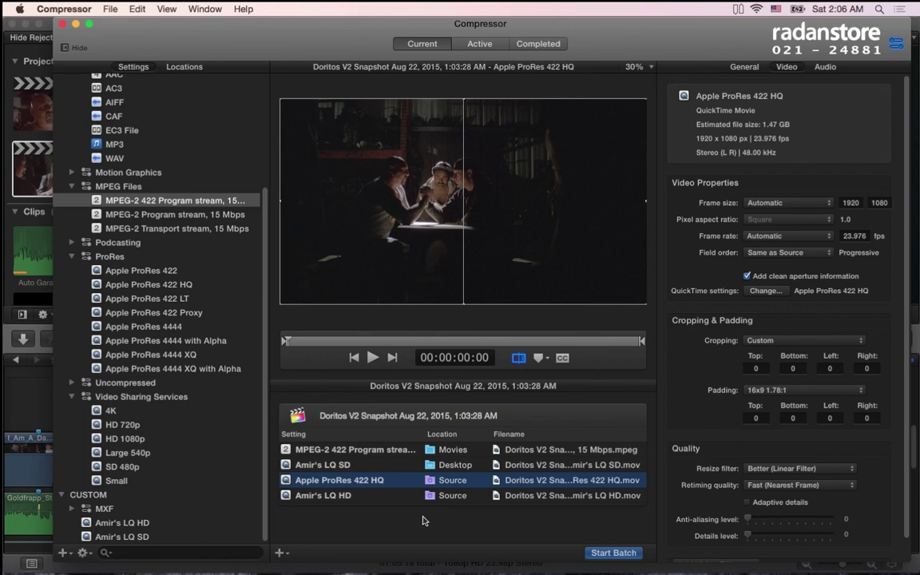
# Start processing the Doritos V2 Snapshot batch and expand its job in the Active queue.
pyautogui.click(608, 558)
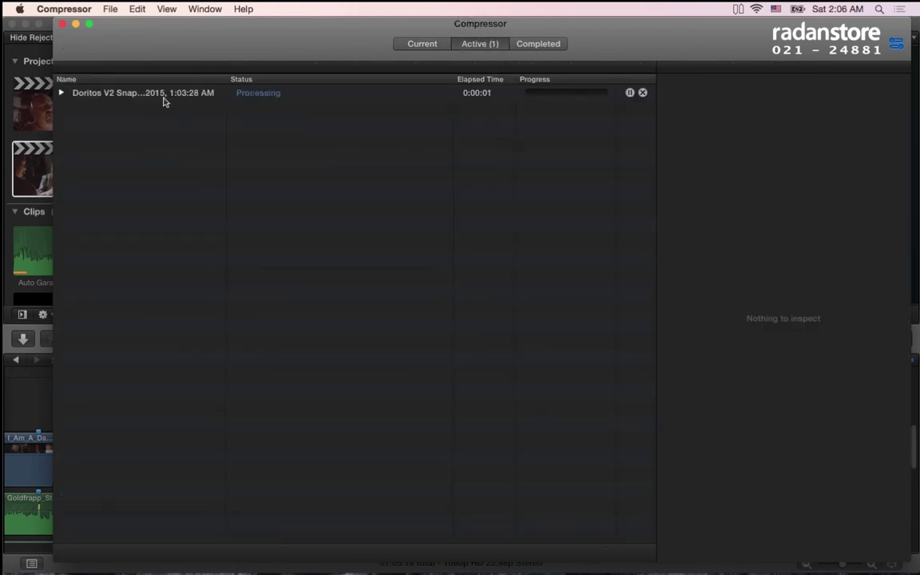
pyautogui.click(62, 94)
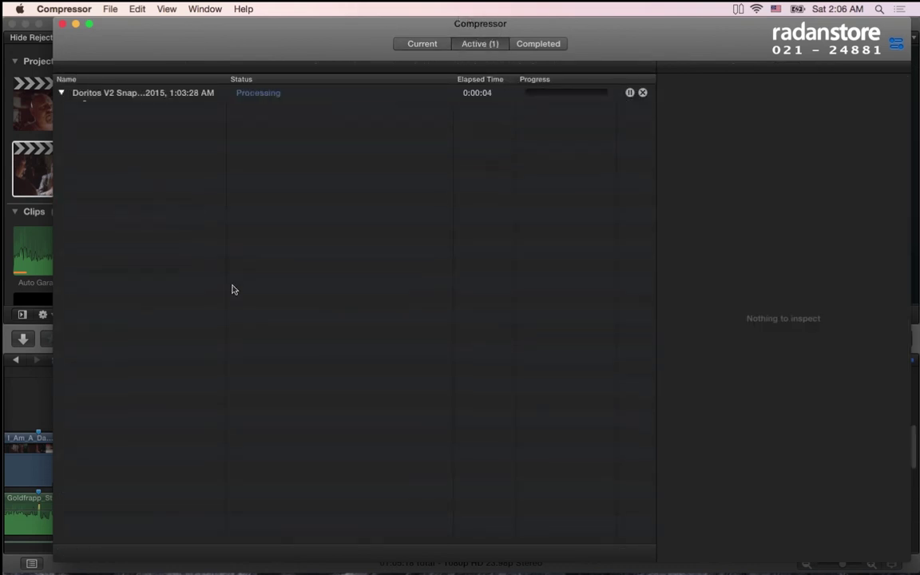